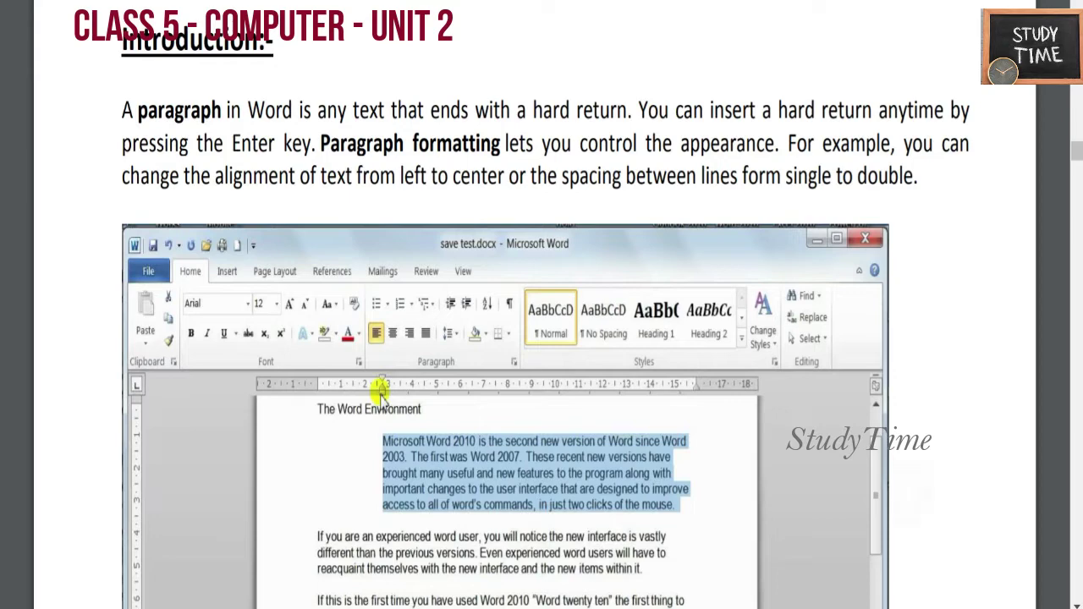
# - Scroll the tutorial PDF past the Word screenshot to section 2.1 Manipulating Paragraph
pyautogui.scroll(-10, 542, 305)
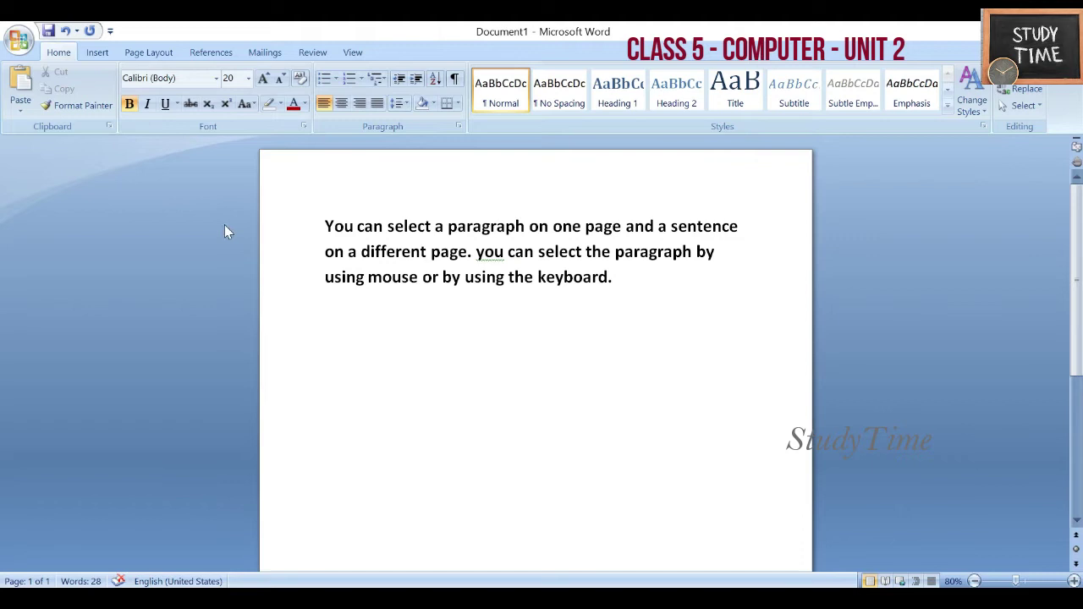
# - Copy the opening "You can" and paste it three lines below the paragraph
pyautogui.click(333, 275)
pyautogui.moveTo(383, 226); pyautogui.dragTo(326, 227)
pyautogui.hotkey('ctrl', 'c')
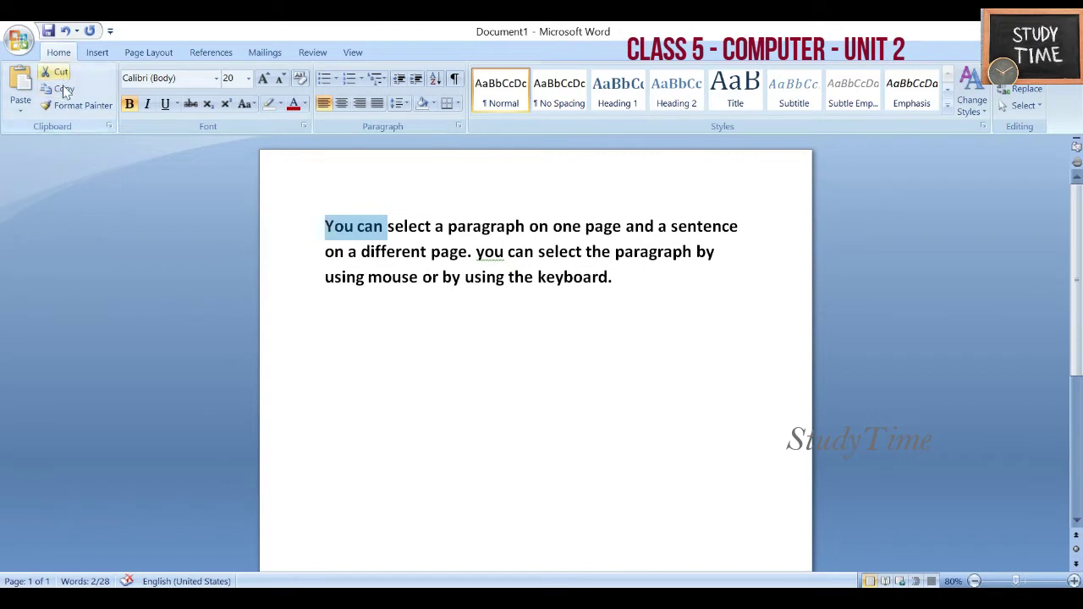
pyautogui.click(488, 316)
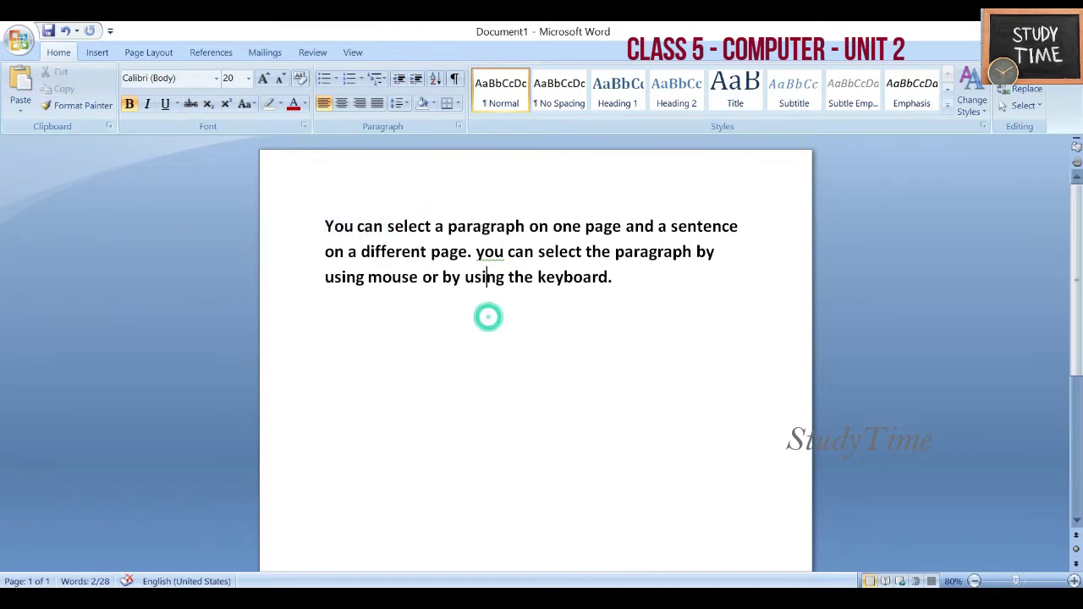
pyautogui.click(645, 276)
pyautogui.press('Return')
pyautogui.press('Return')
pyautogui.press('Return')
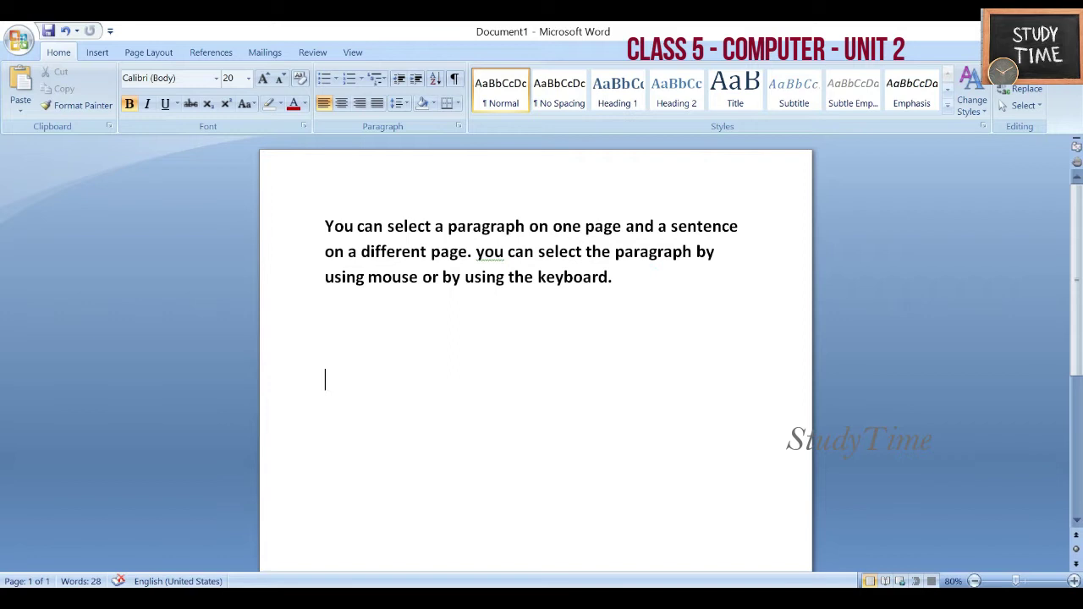
pyautogui.hotkey('ctrl', 'v')
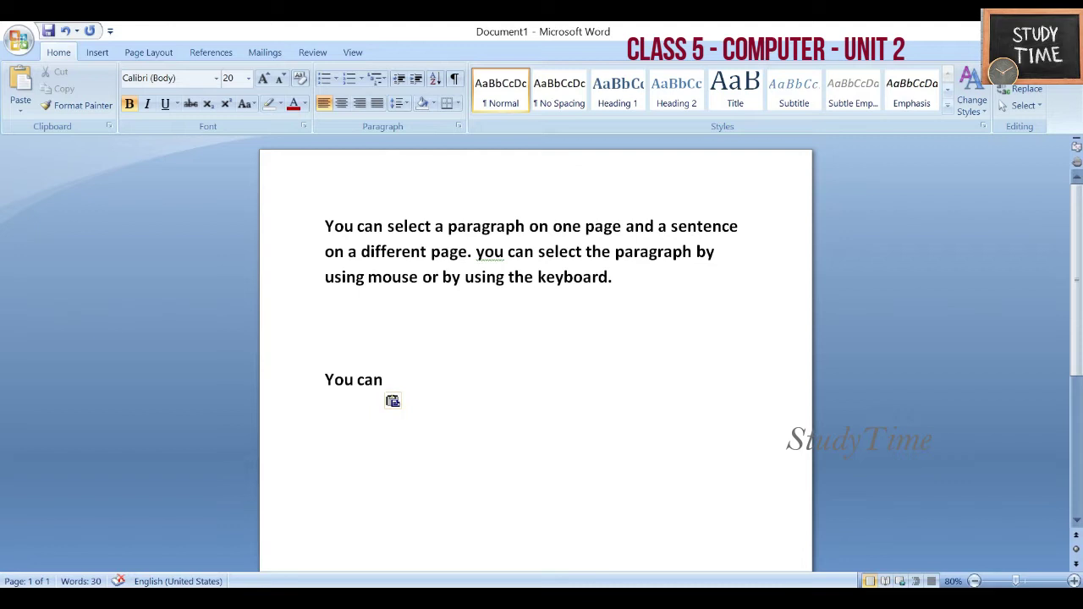
# - Cut the original "You can" and paste it on the empty line below, so the paragraph starts at select
pyautogui.click(386, 226)
pyautogui.moveTo(386, 226); pyautogui.dragTo(325, 226)
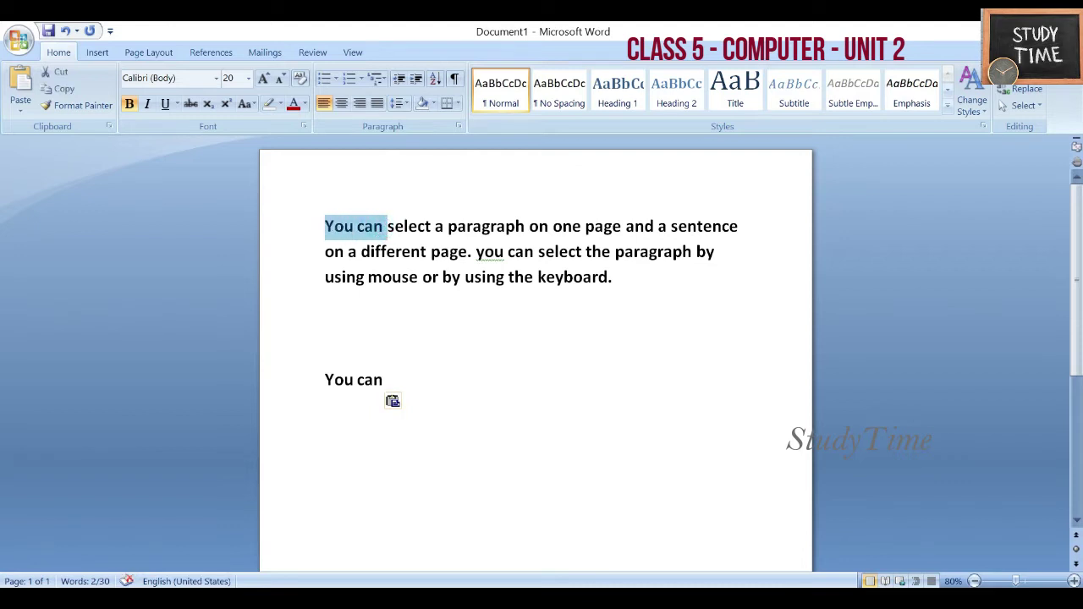
pyautogui.hotkey('ctrl', 'x')
pyautogui.click(326, 345)
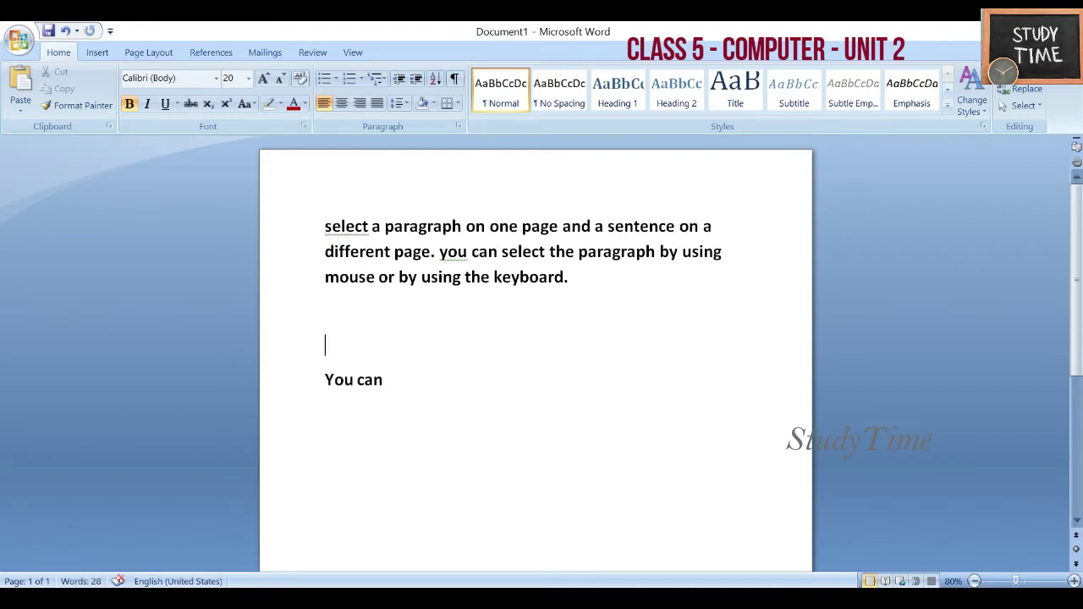
pyautogui.hotkey('ctrl', 'v')
pyautogui.click(324, 226)
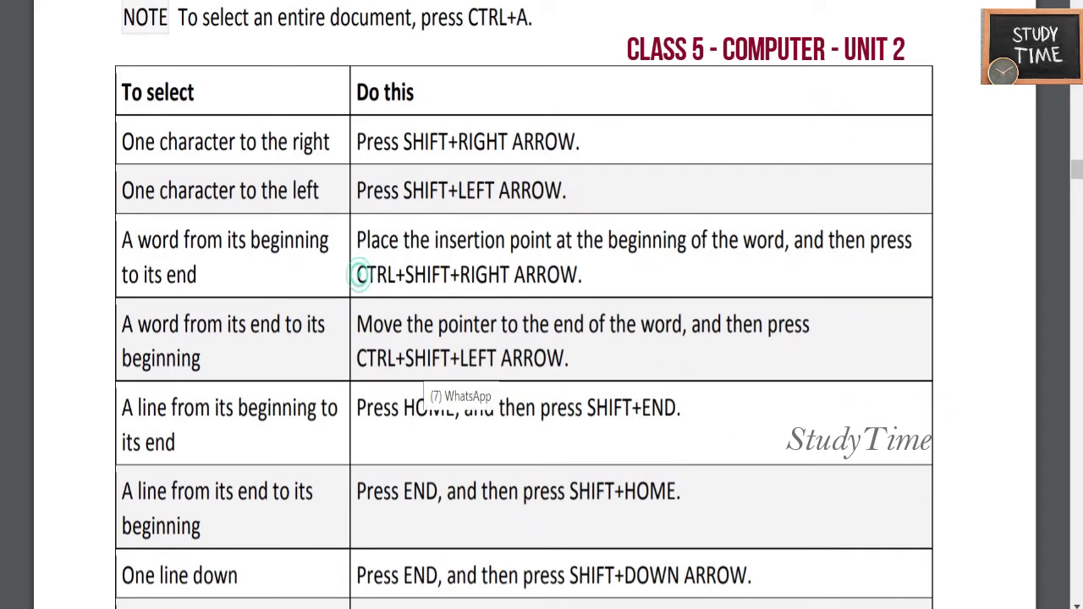
# - Highlight the CTRL+SHIFT+RIGHT ARROW and CTRL+SHIFT+LEFT ARROW shortcuts, then read on to page 18's end
pyautogui.moveTo(357, 274); pyautogui.dragTo(579, 276)
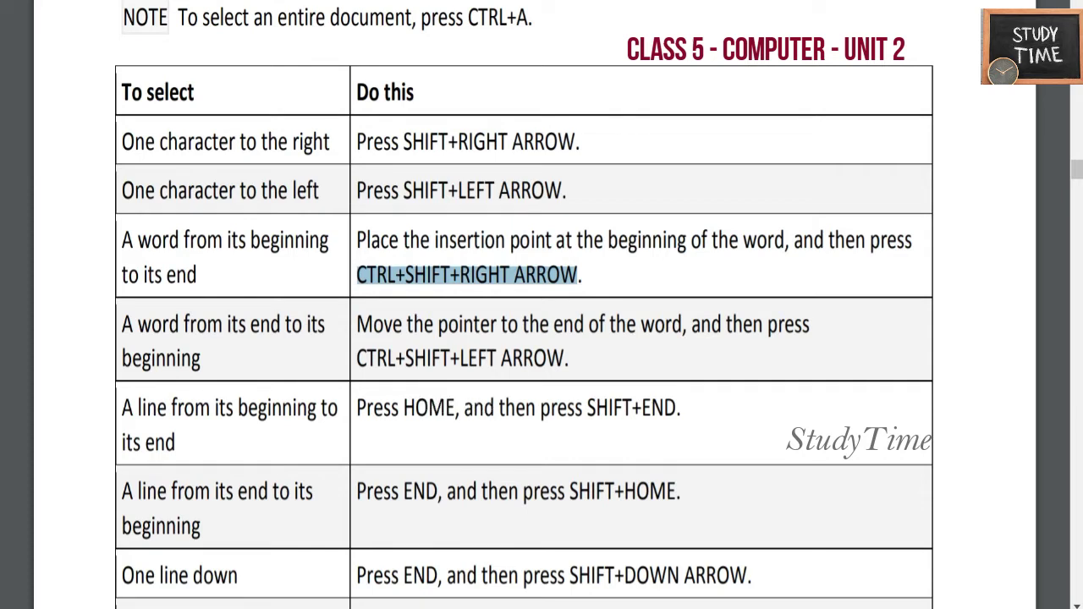
pyautogui.moveTo(356, 357); pyautogui.dragTo(569, 358)
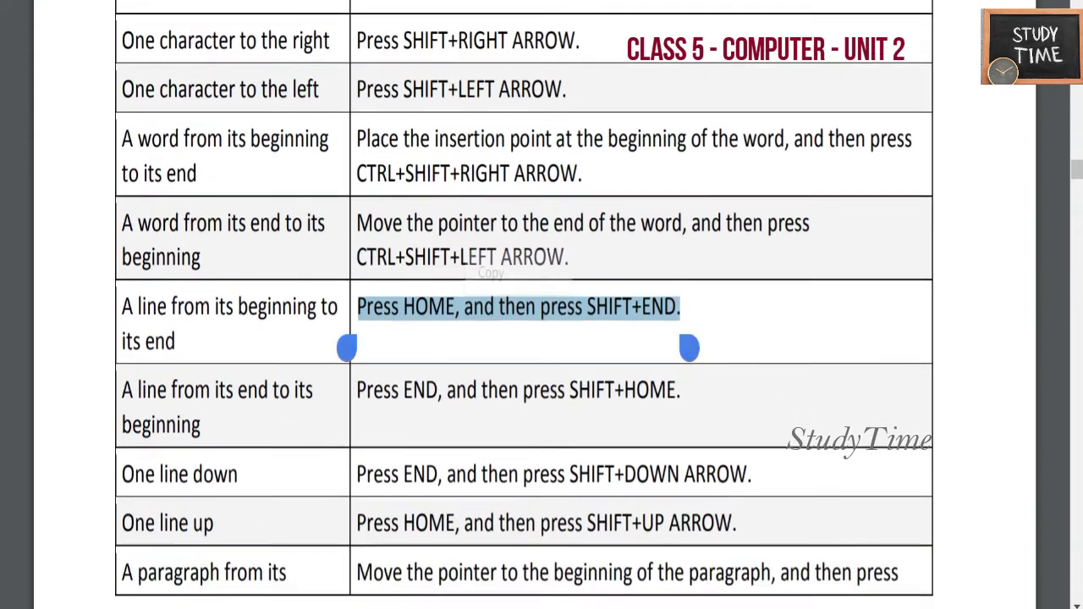
pyautogui.scroll(-2, 524, 304)
pyautogui.scroll(-1, 524, 304)
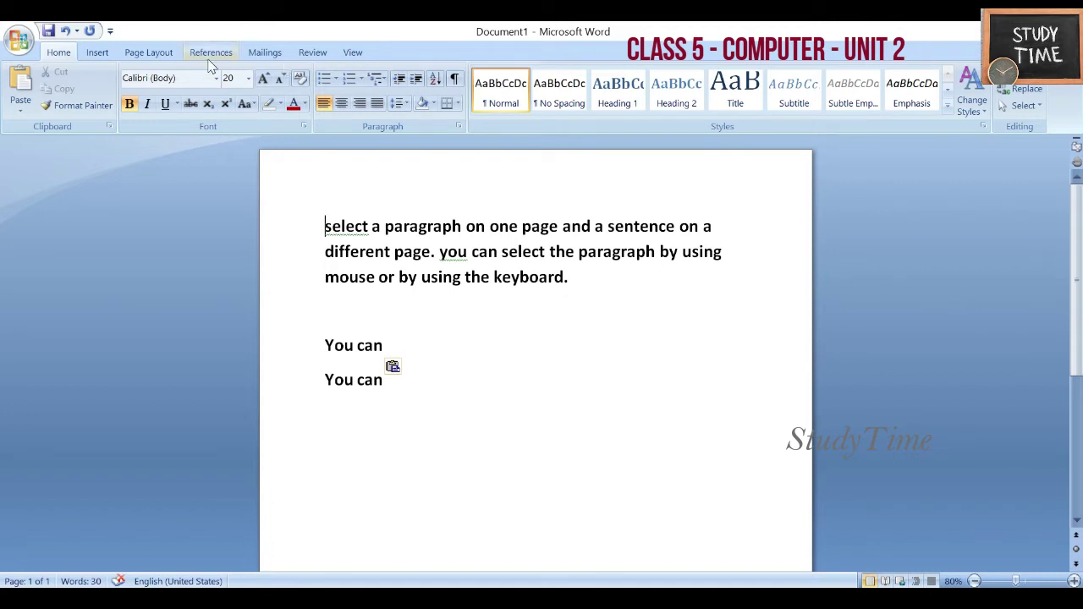
# - Preview the Page Layout Themes, Colors, Fonts and Effects galleries without applying any
pyautogui.click(154, 53)
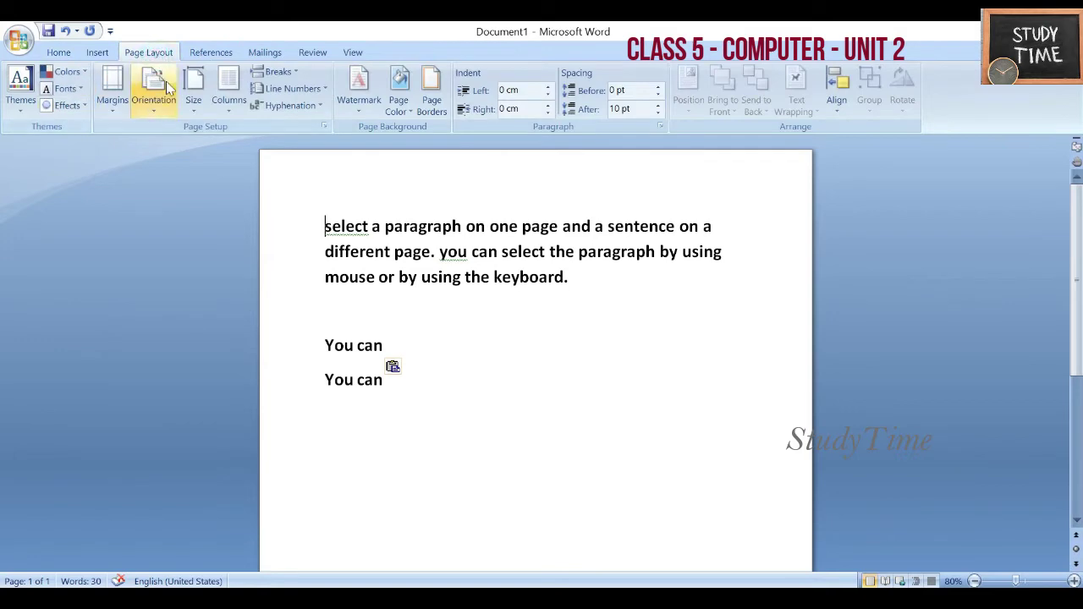
pyautogui.click(20, 101)
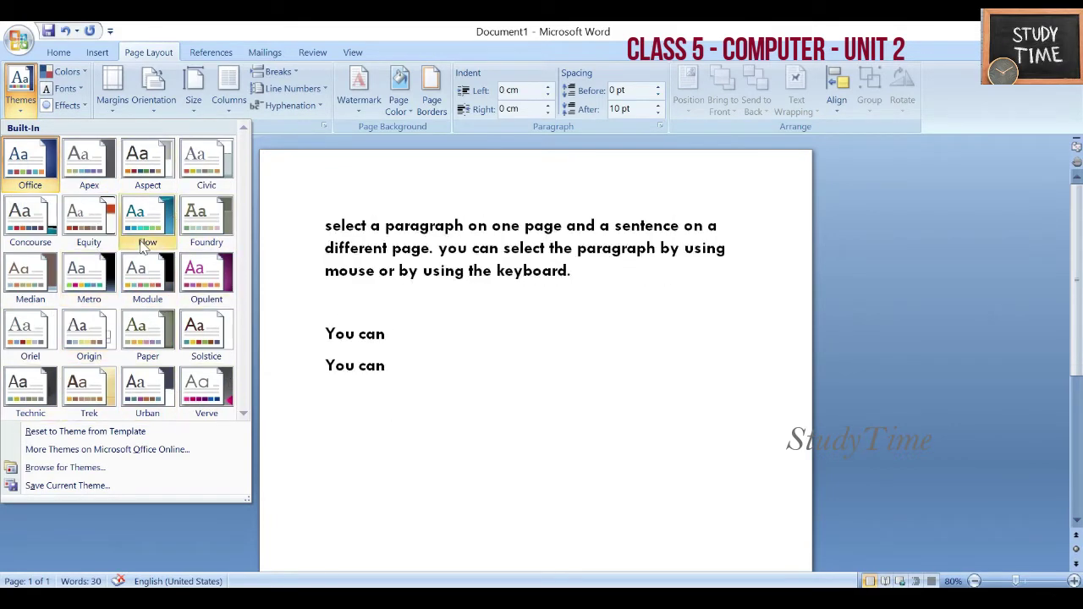
pyautogui.click(75, 72)
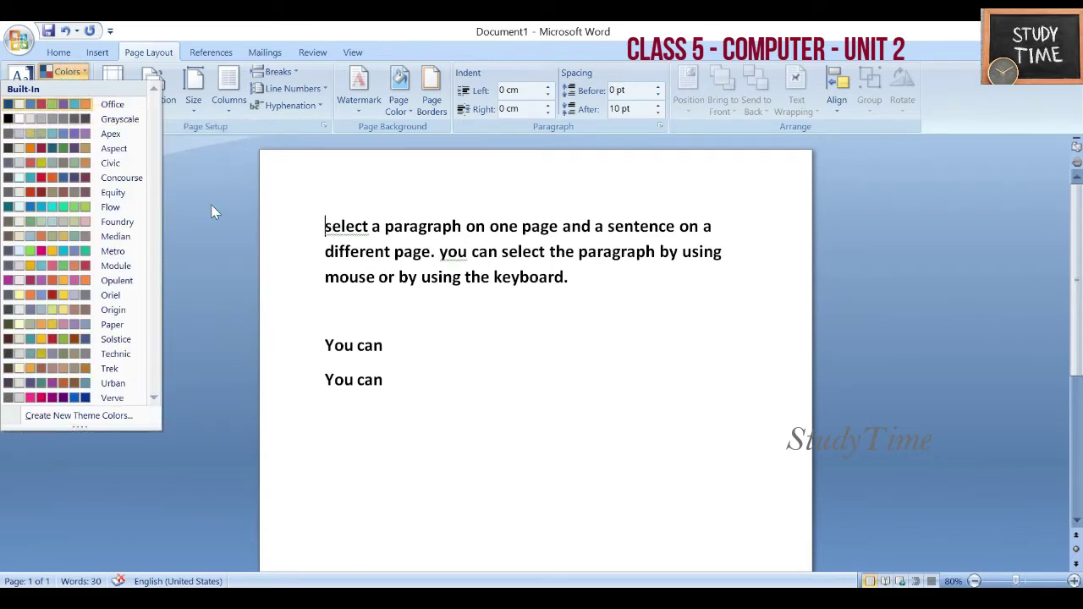
pyautogui.click(210, 204)
pyautogui.click(67, 93)
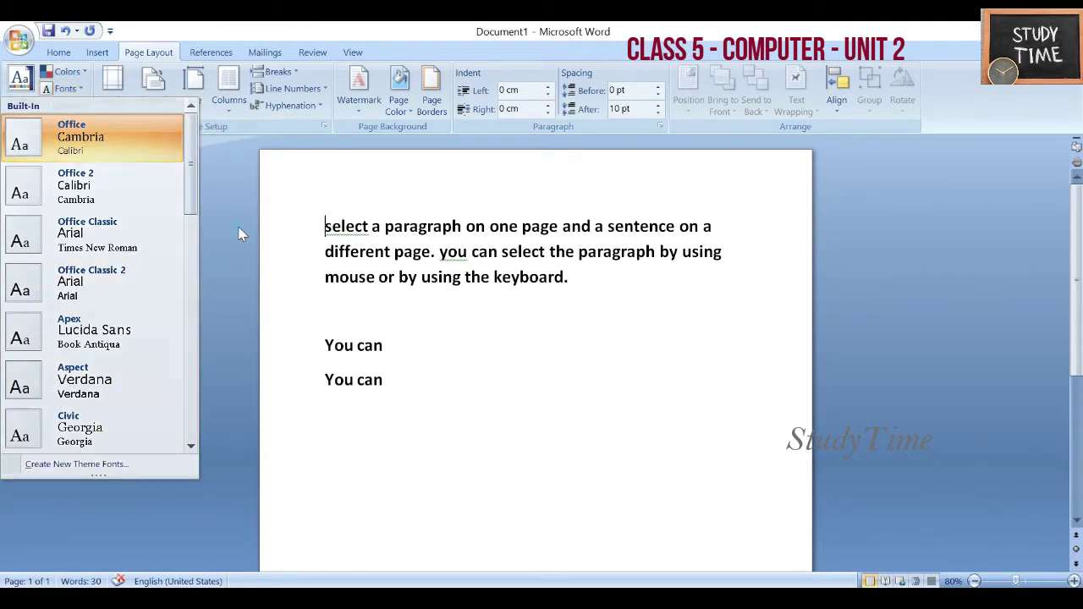
pyautogui.click(242, 234)
pyautogui.click(67, 105)
# - Look through the Margins, Orientation, Size and Columns presets, leaving them unchanged
pyautogui.click(110, 101)
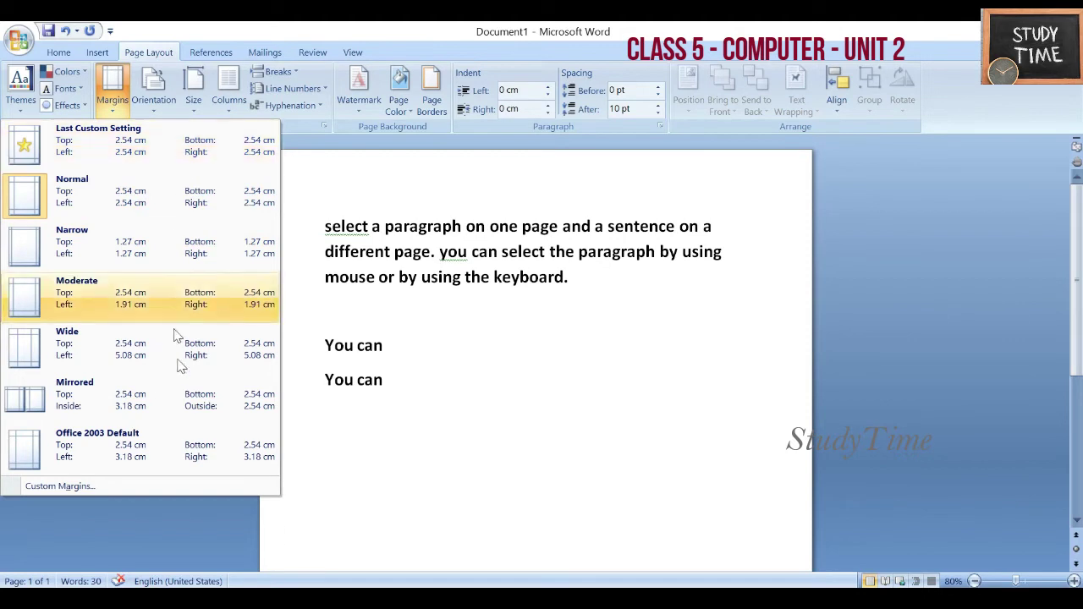
pyautogui.click(153, 100)
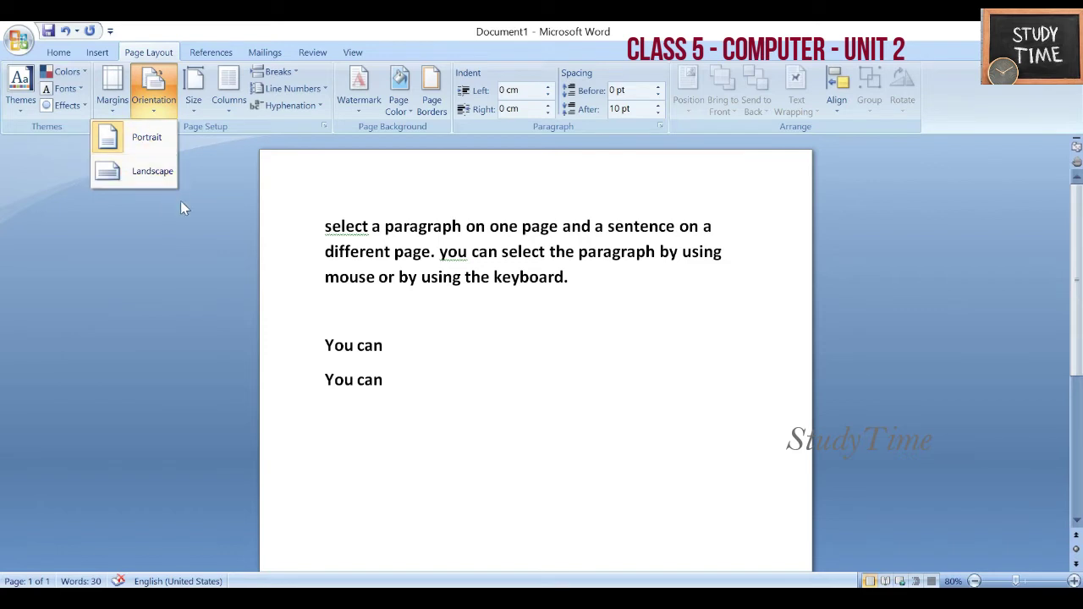
pyautogui.click(194, 101)
pyautogui.click(196, 101)
pyautogui.click(195, 102)
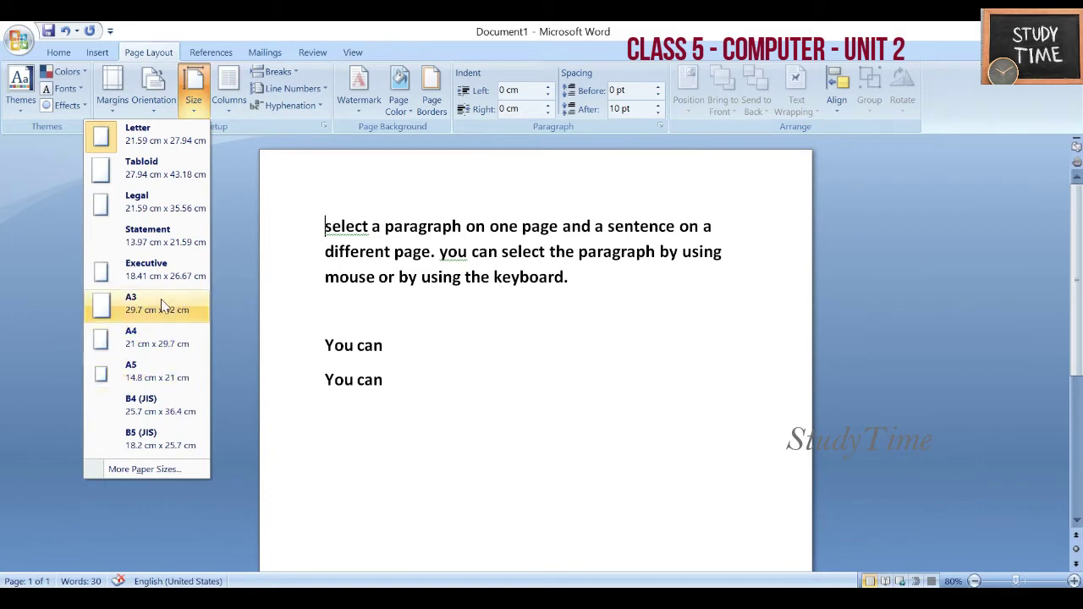
pyautogui.click(229, 100)
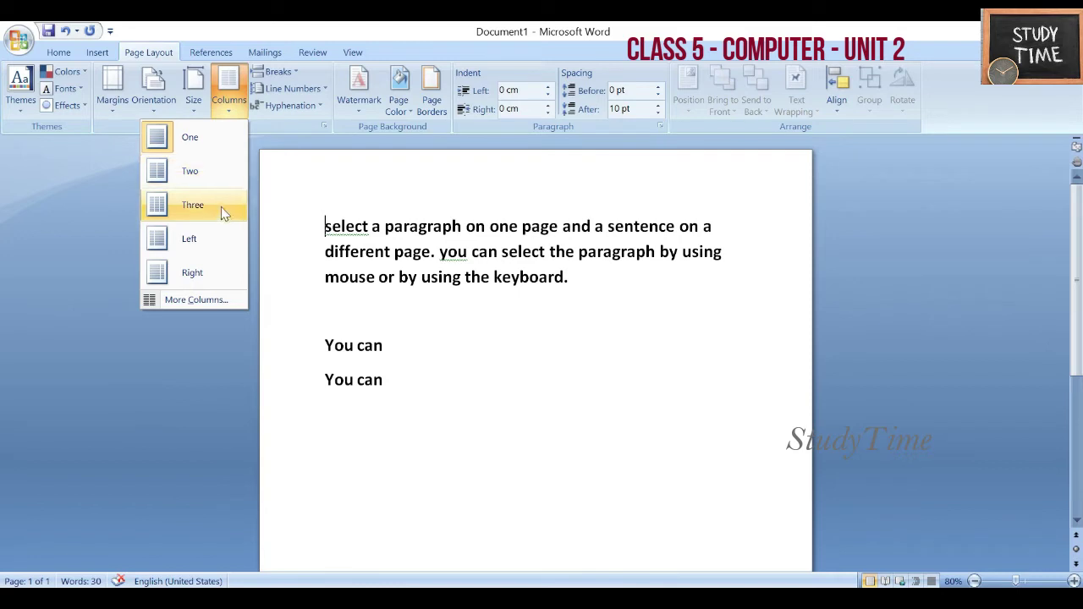
# - Check the Breaks and Line Numbers options, then bring up the Watermark gallery
pyautogui.click(285, 72)
pyautogui.click(332, 171)
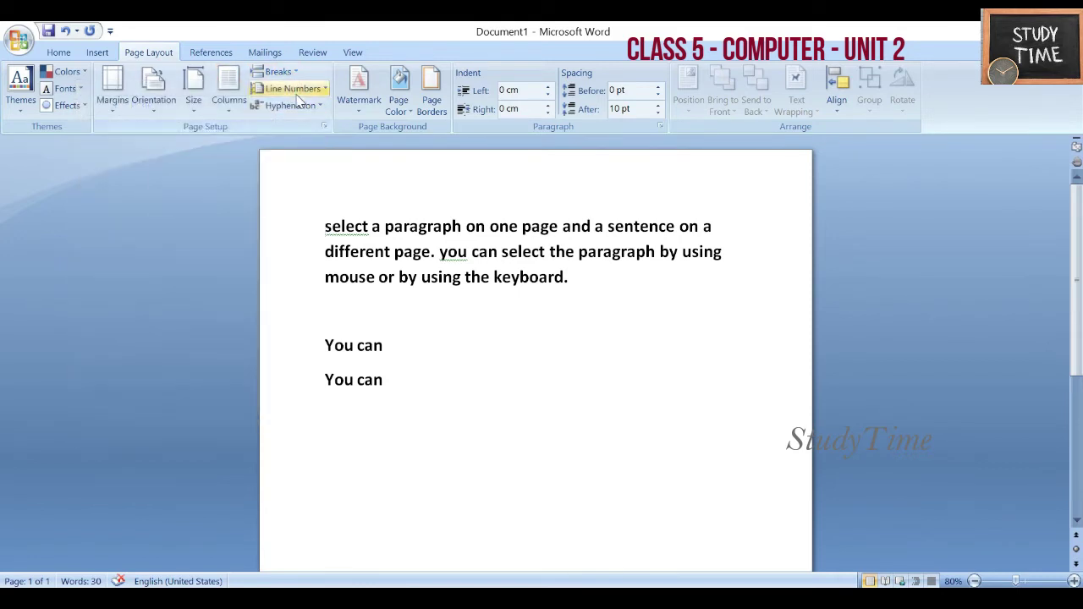
pyautogui.click(296, 92)
pyautogui.click(353, 164)
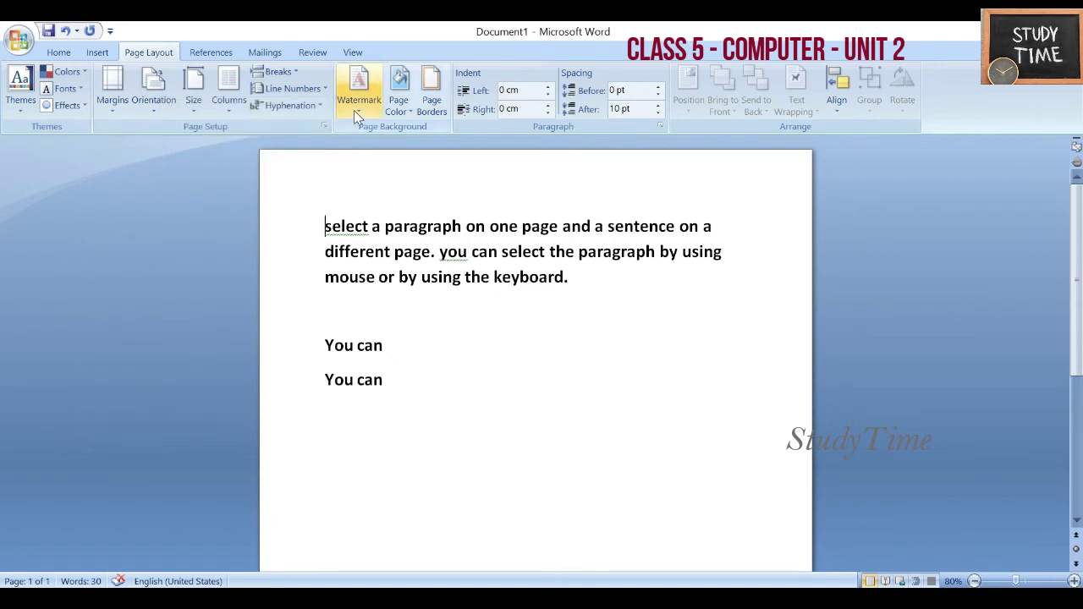
pyautogui.click(357, 102)
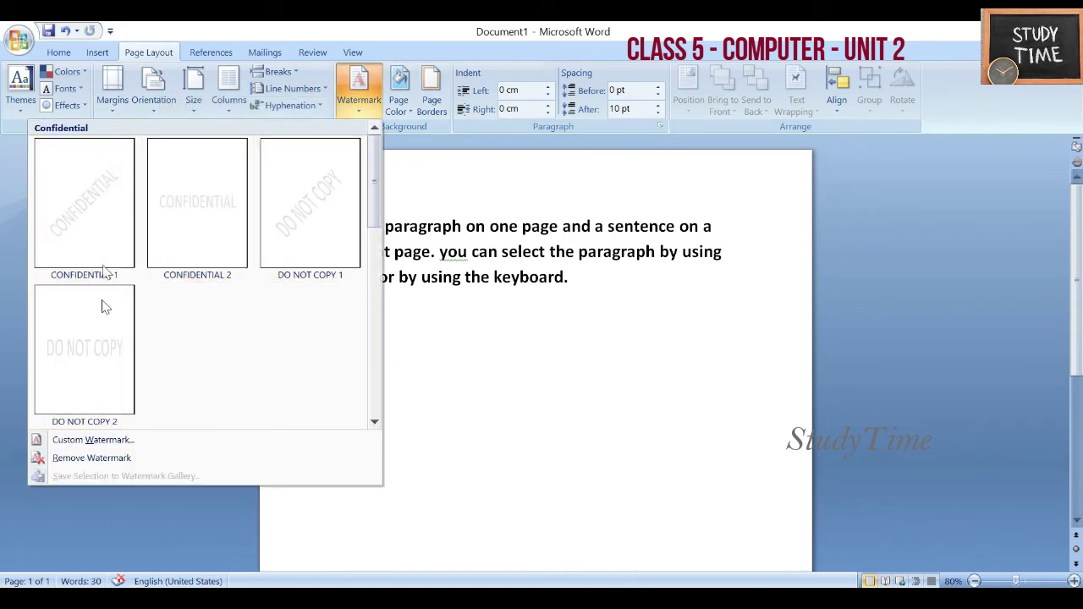
# - Set a custom text watermark reading StudyTime in place of the sample ASAP text
pyautogui.click(117, 443)
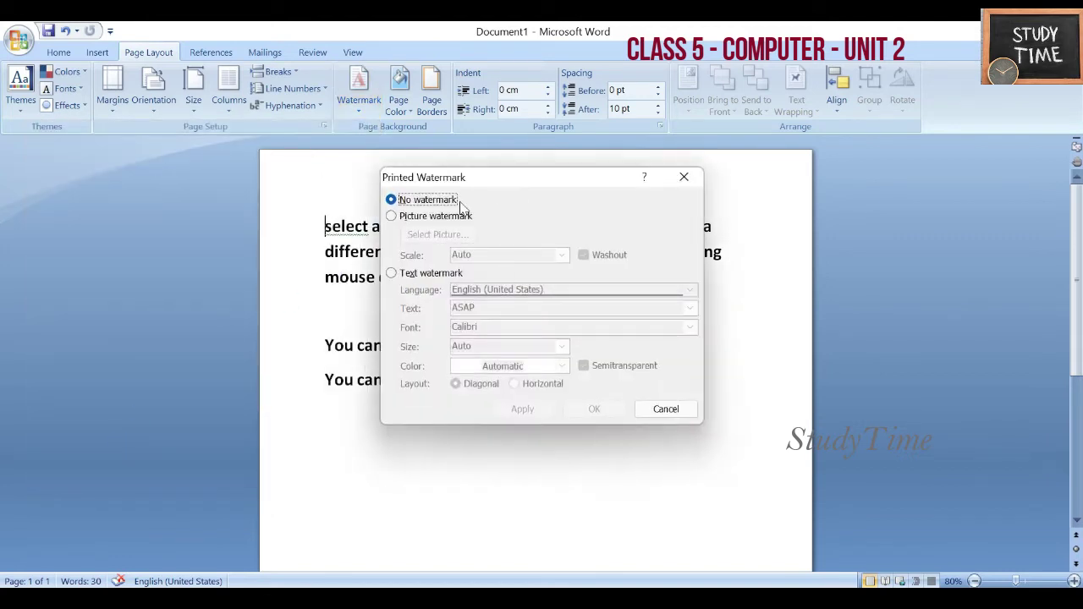
pyautogui.click(396, 274)
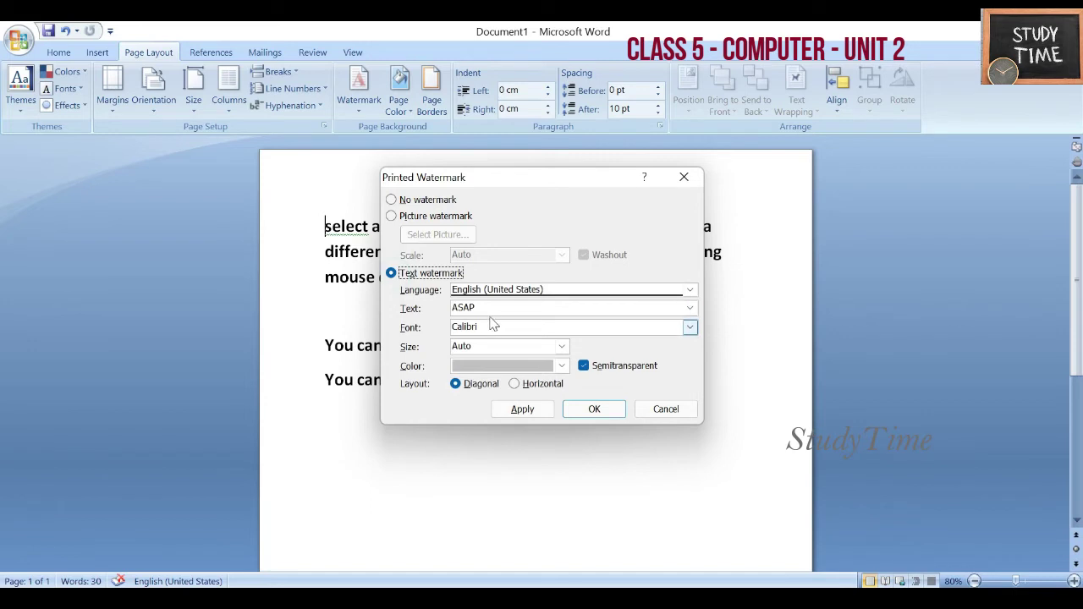
pyautogui.click(521, 411)
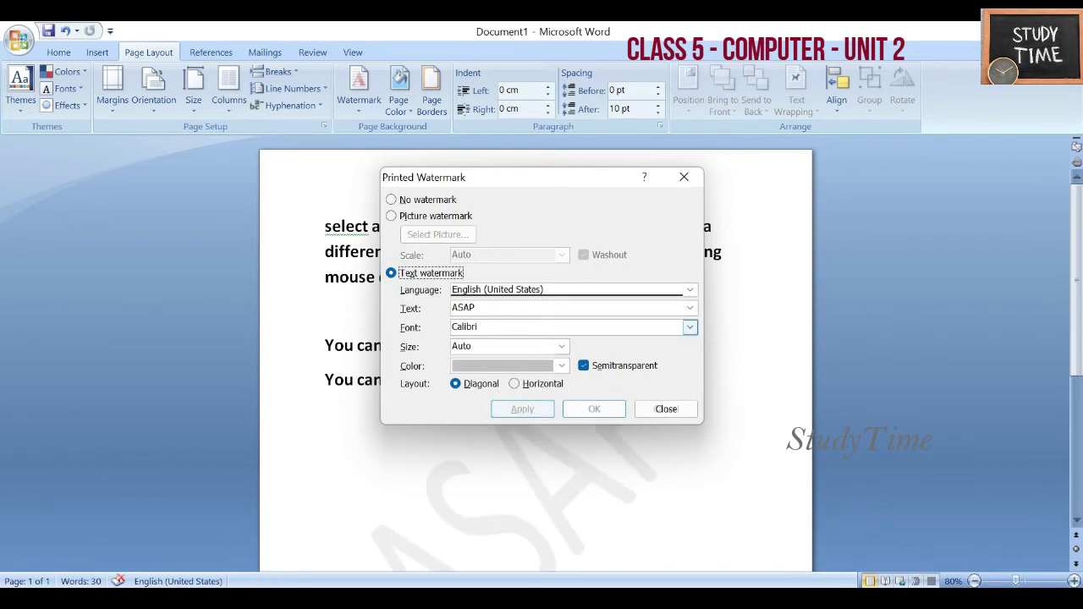
pyautogui.click(493, 312)
pyautogui.write('StudyT')
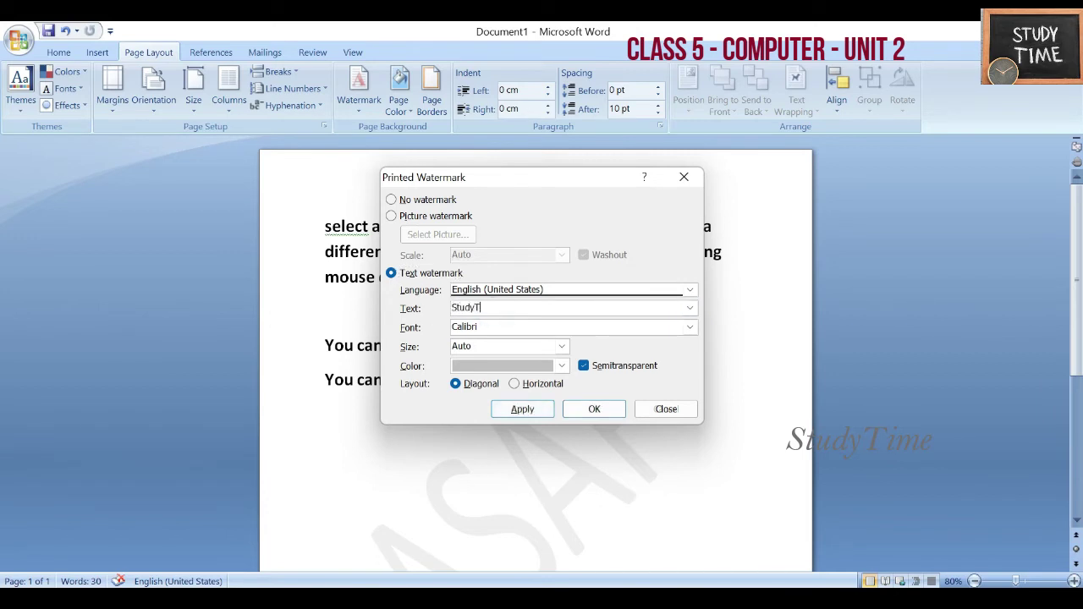
pyautogui.write('ime')
pyautogui.click(594, 410)
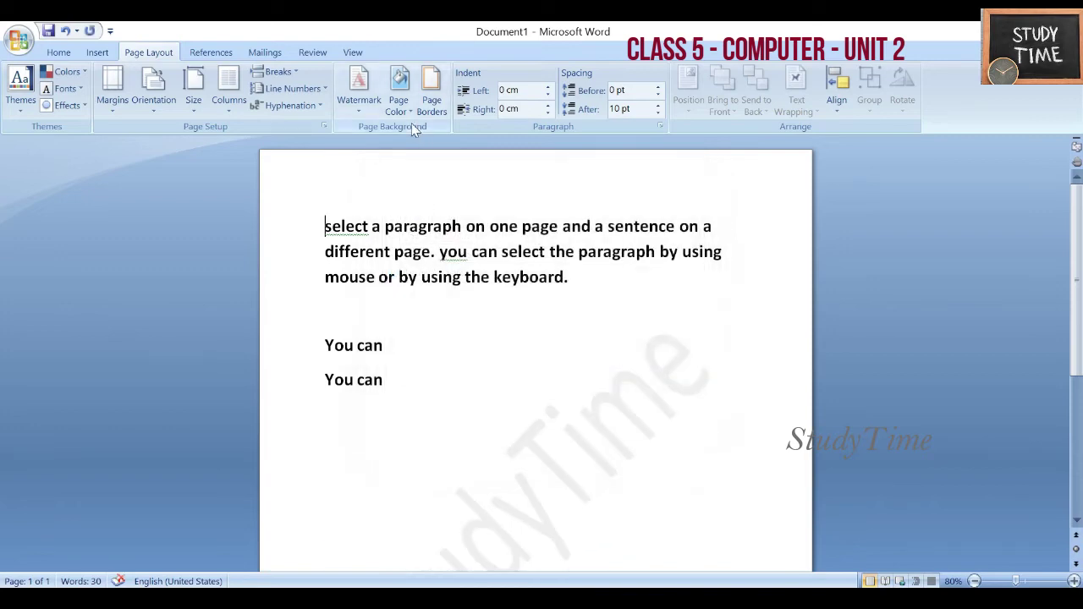
pyautogui.click(398, 93)
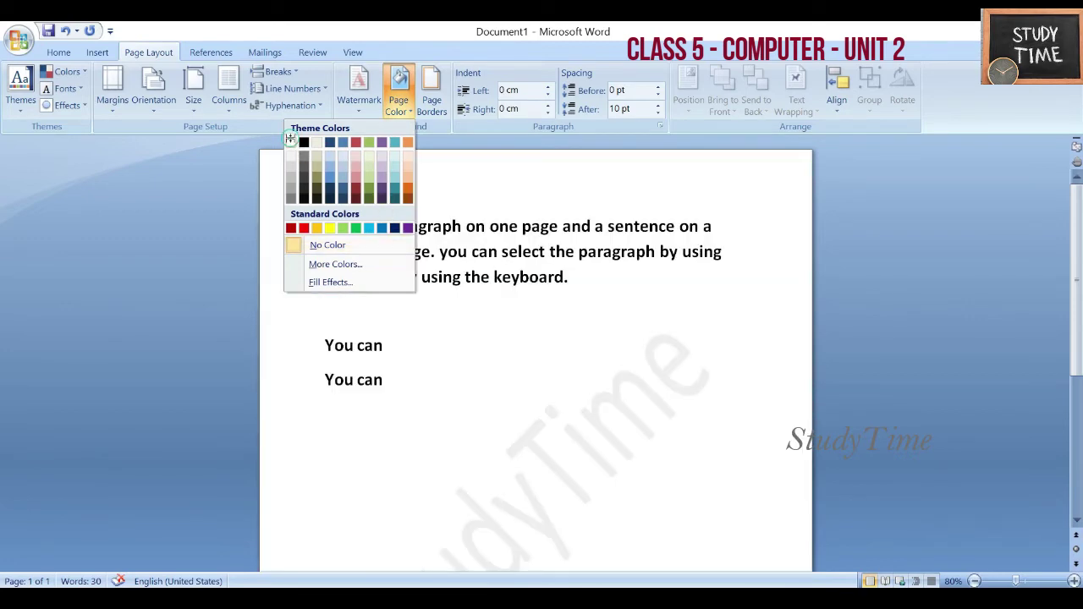
# - Keep the page colour white and add a Box border around the page
pyautogui.click(292, 142)
pyautogui.click(438, 115)
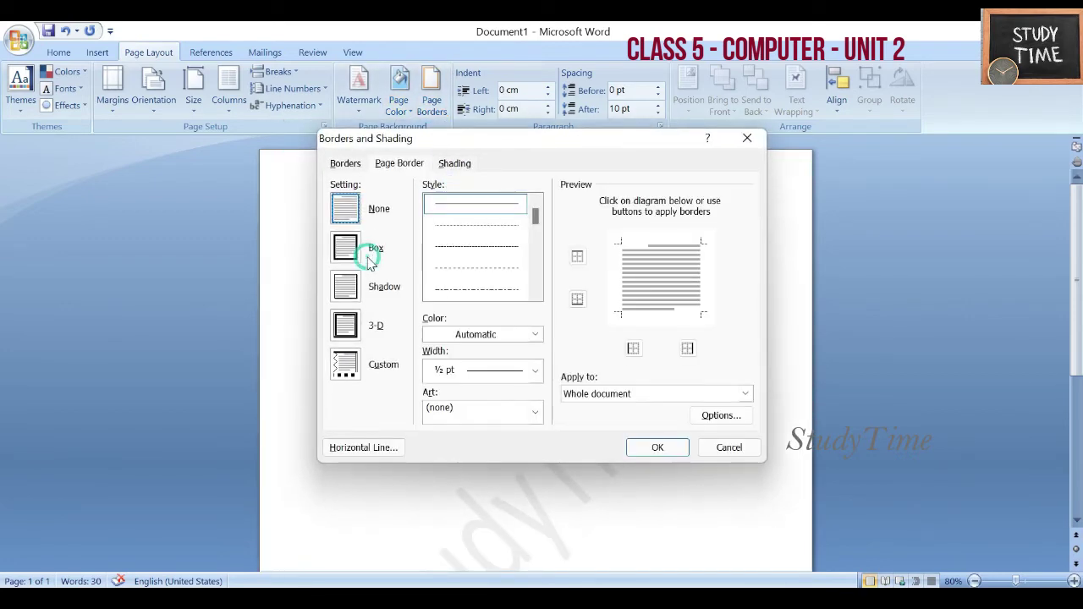
pyautogui.click(342, 264)
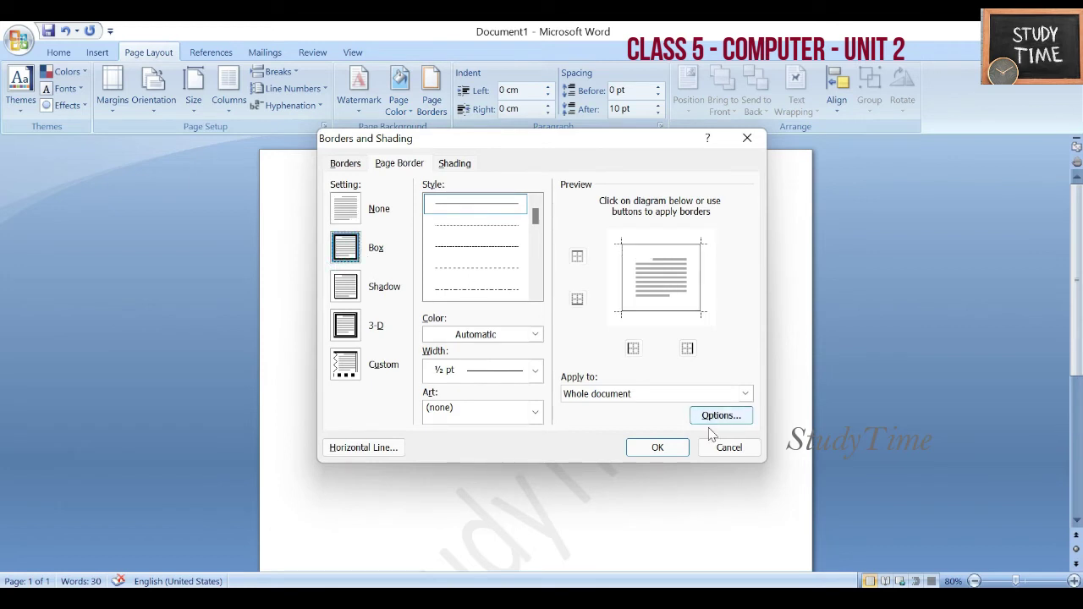
pyautogui.click(658, 448)
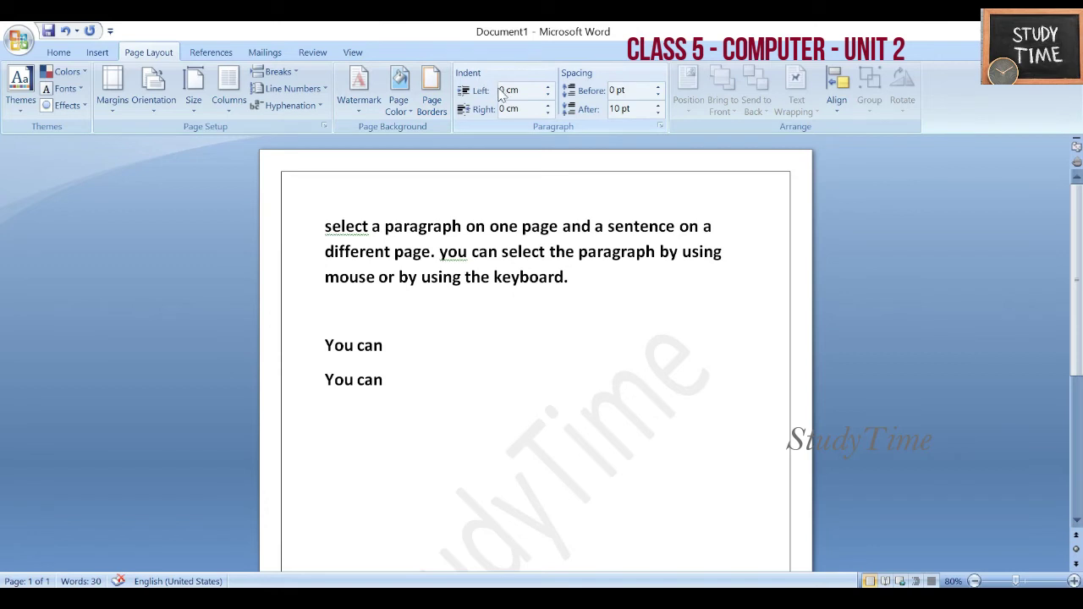
# - Indent the first paragraph 0.6 cm on both the left and right sides
pyautogui.click(548, 88)
pyautogui.click(549, 88)
pyautogui.click(548, 87)
pyautogui.click(548, 88)
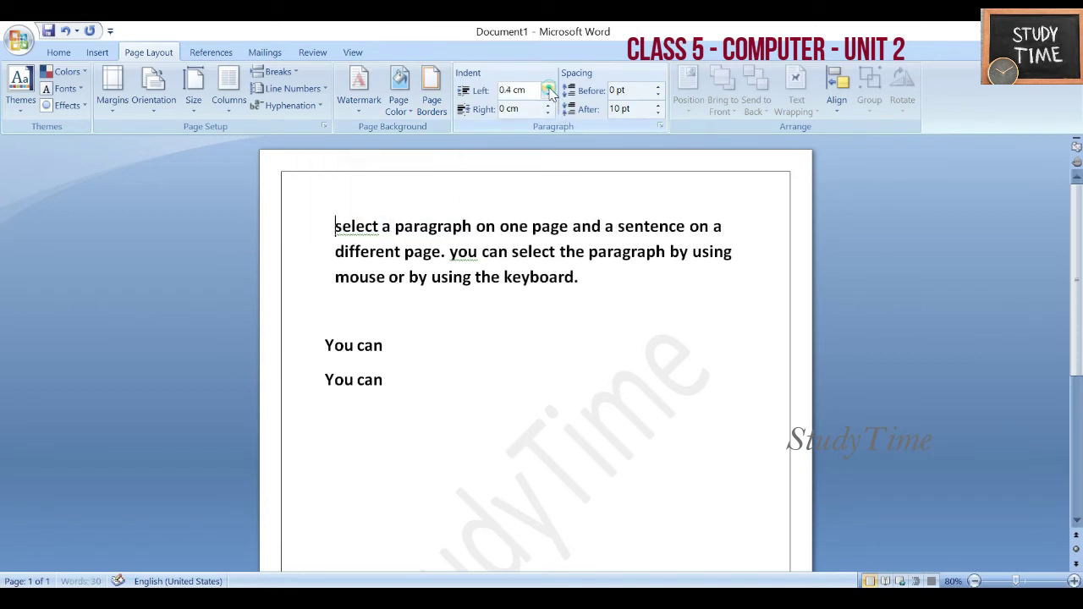
pyautogui.click(548, 88)
pyautogui.click(548, 88)
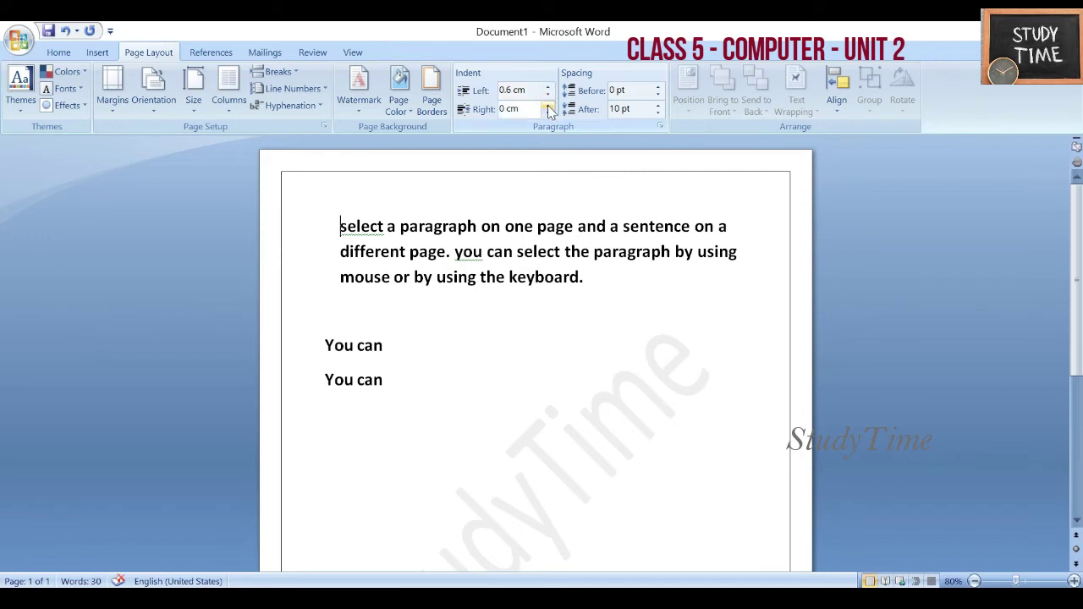
pyautogui.click(547, 105)
pyautogui.click(547, 106)
pyautogui.click(548, 105)
pyautogui.click(547, 106)
pyautogui.click(547, 106)
pyautogui.click(548, 106)
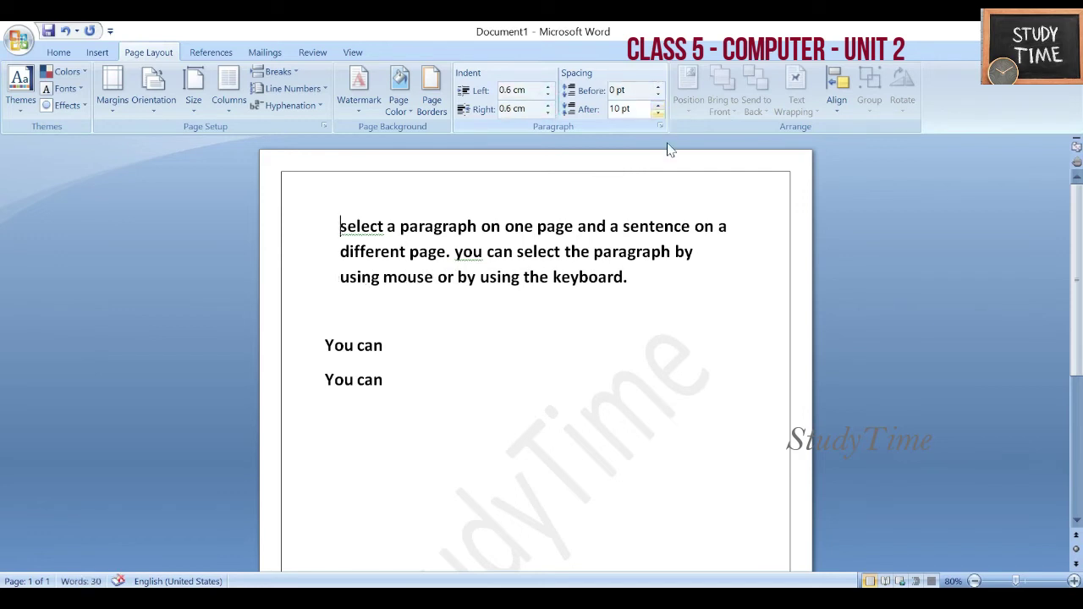
pyautogui.click(689, 328)
pyautogui.click(633, 279)
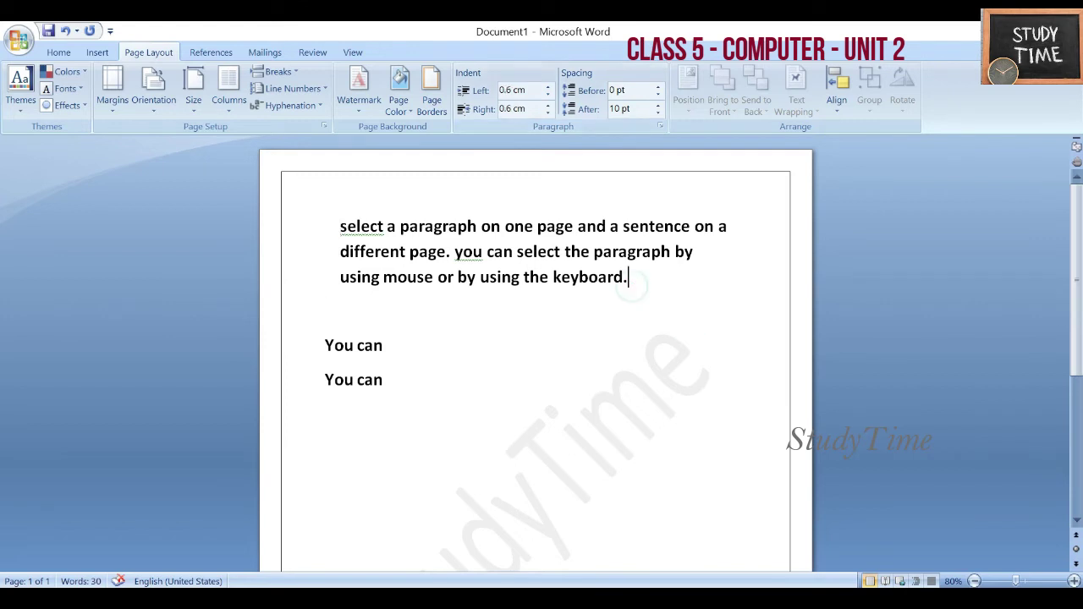
pyautogui.click(699, 389)
# - Insert the Studytime.jpg picture below the second "You can" line
pyautogui.click(98, 52)
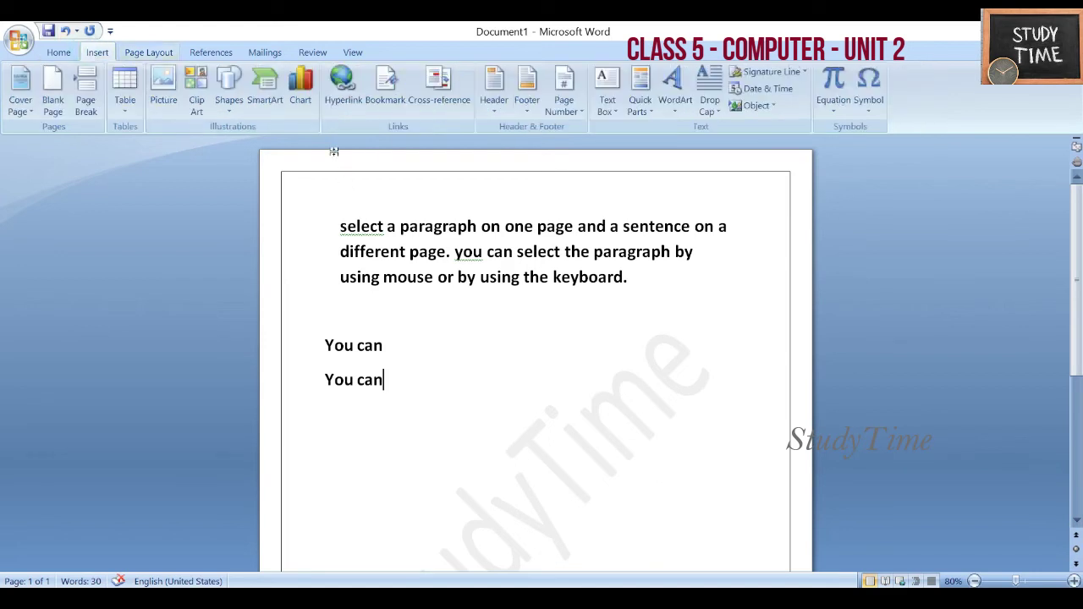
pyautogui.click(165, 114)
pyautogui.click(198, 169)
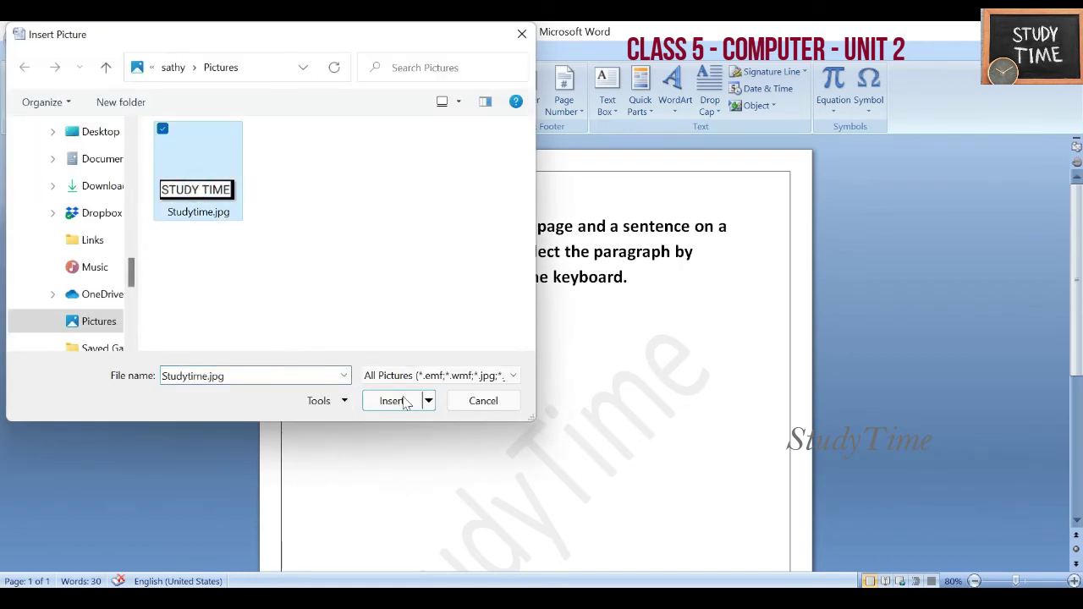
pyautogui.click(398, 401)
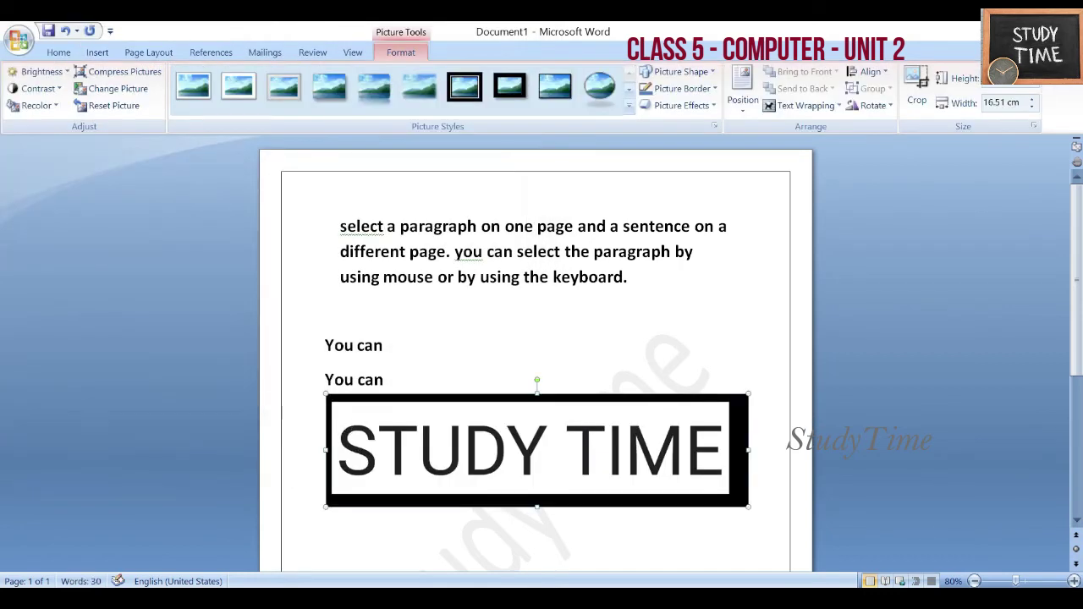
# - Apply the oval reflected Picture Style to the STUDY TIME image
pyautogui.click(279, 95)
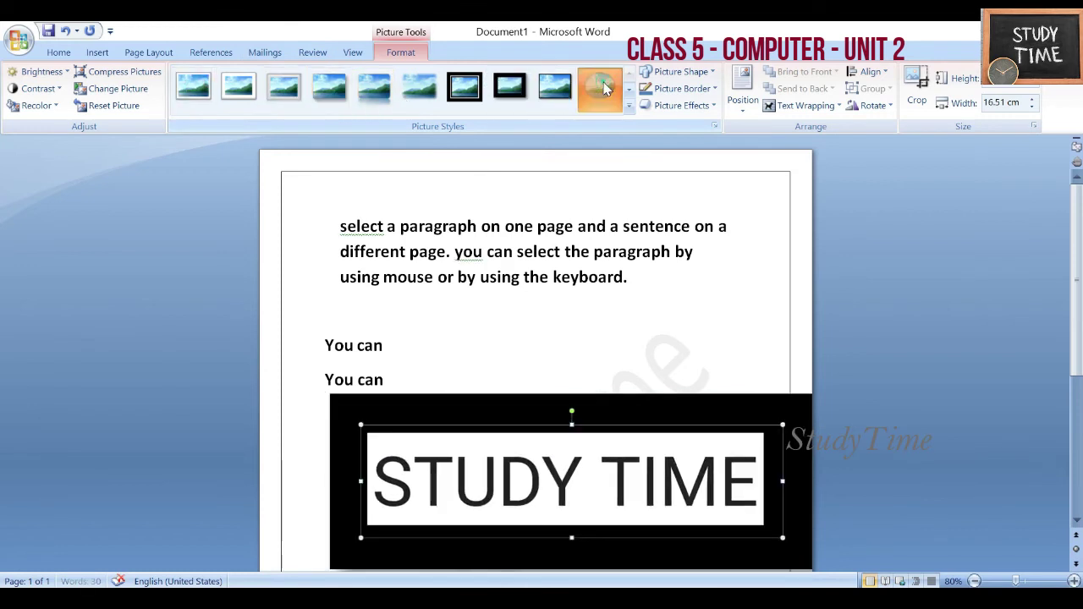
pyautogui.click(599, 86)
pyautogui.click(802, 106)
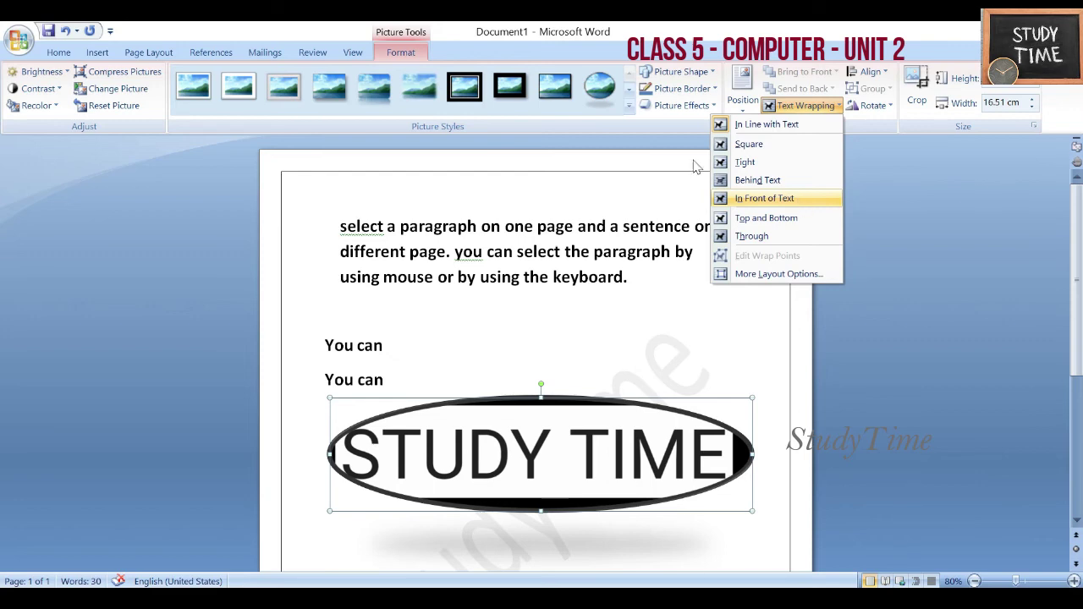
pyautogui.click(147, 47)
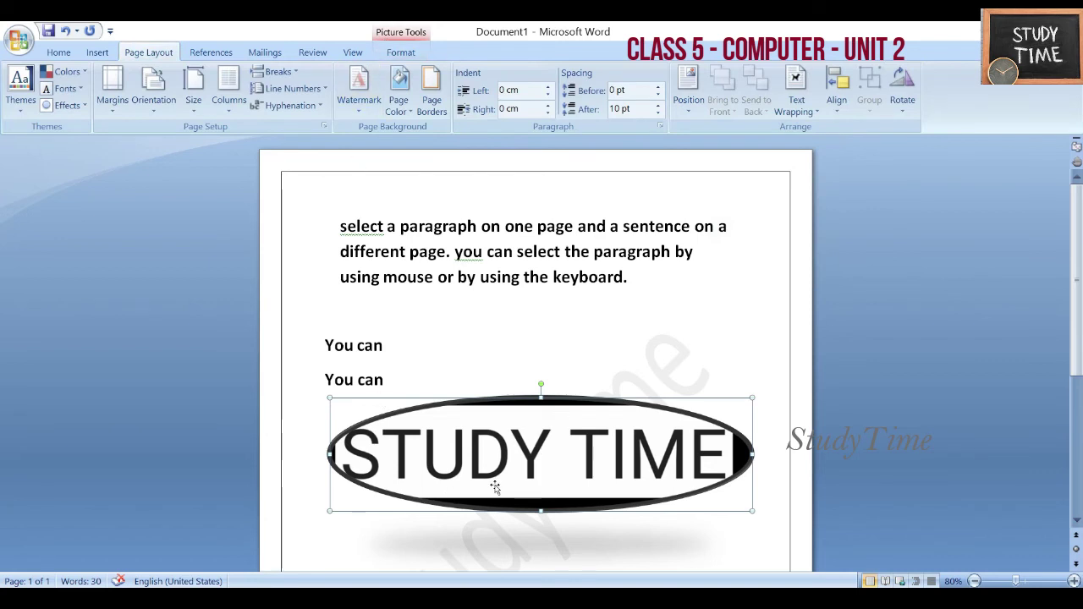
pyautogui.click(802, 105)
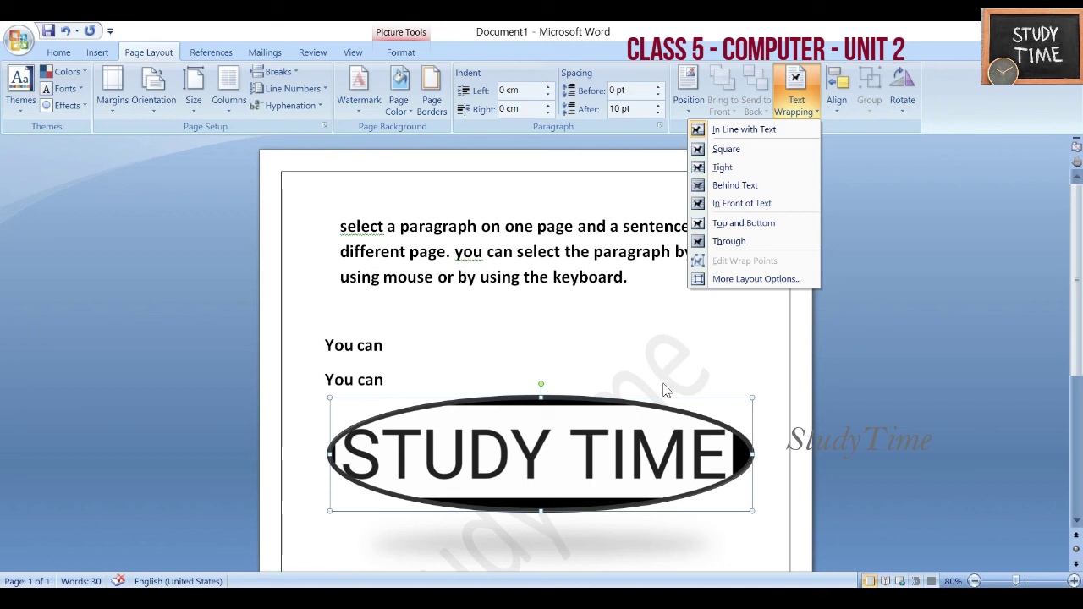
pyautogui.click(862, 319)
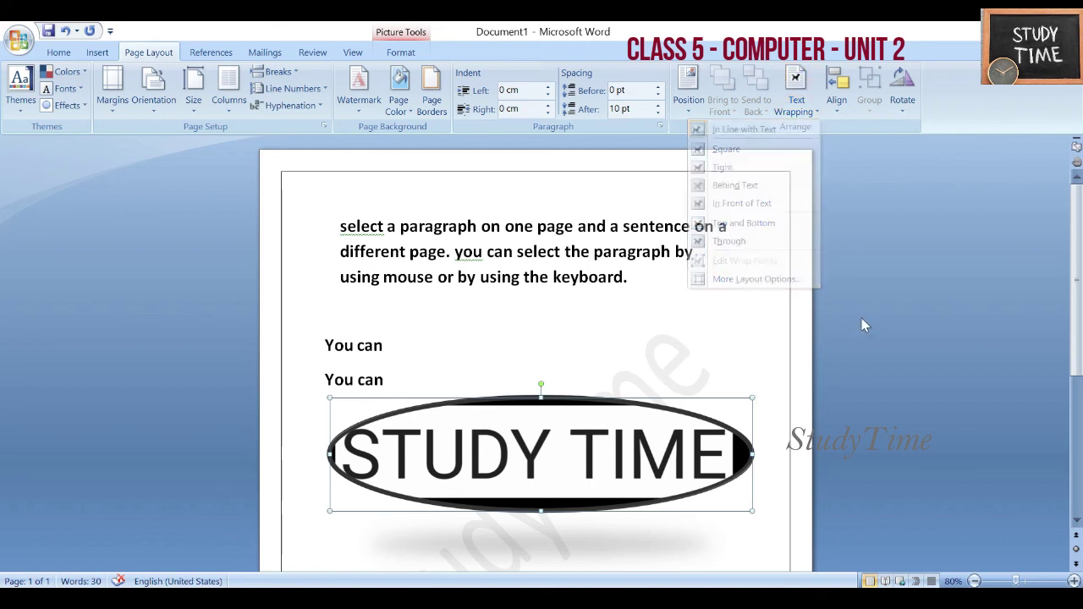